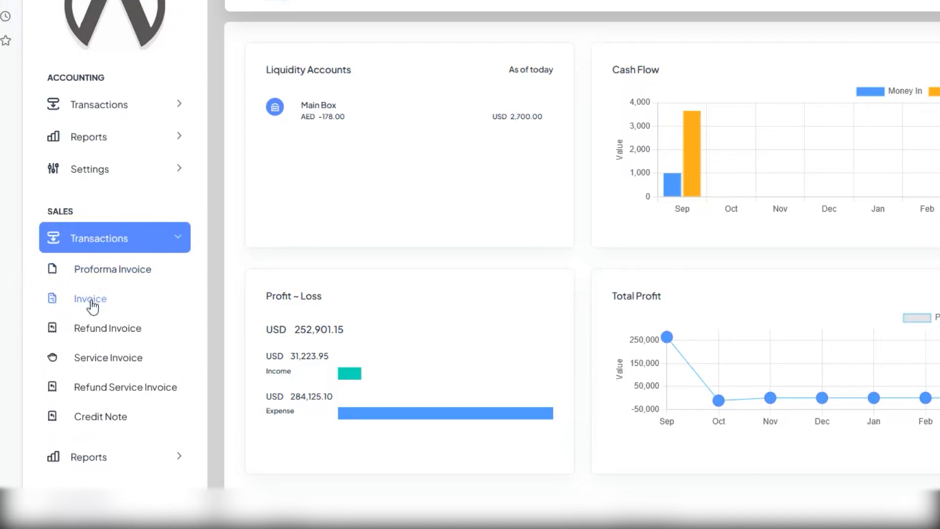
Start a new sales invoice and choose Essentialz LLC as its business unit.
{"action": "left_click", "coordinate": [94, 303]}
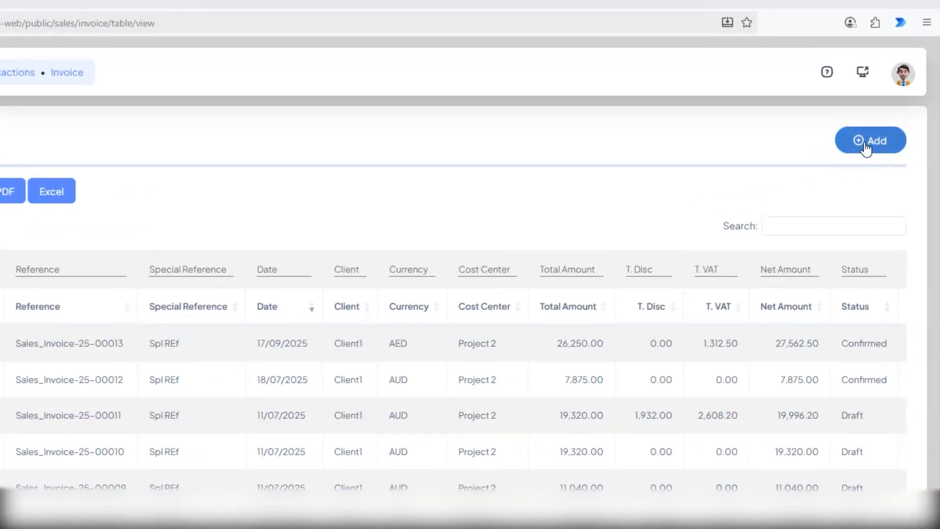
{"action": "left_click", "coordinate": [866, 145]}
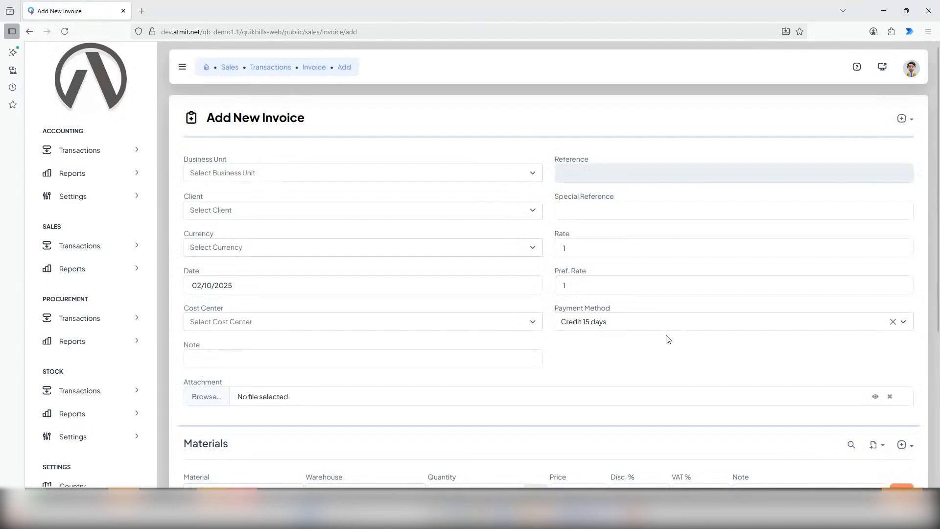
{"action": "left_click", "coordinate": [297, 176]}
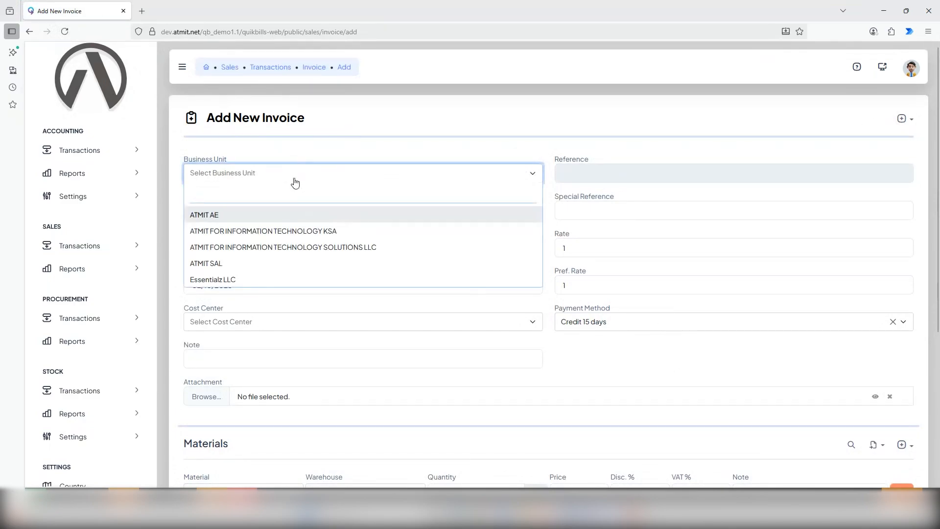
{"action": "type", "text": "es"}
{"action": "left_click", "coordinate": [241, 215]}
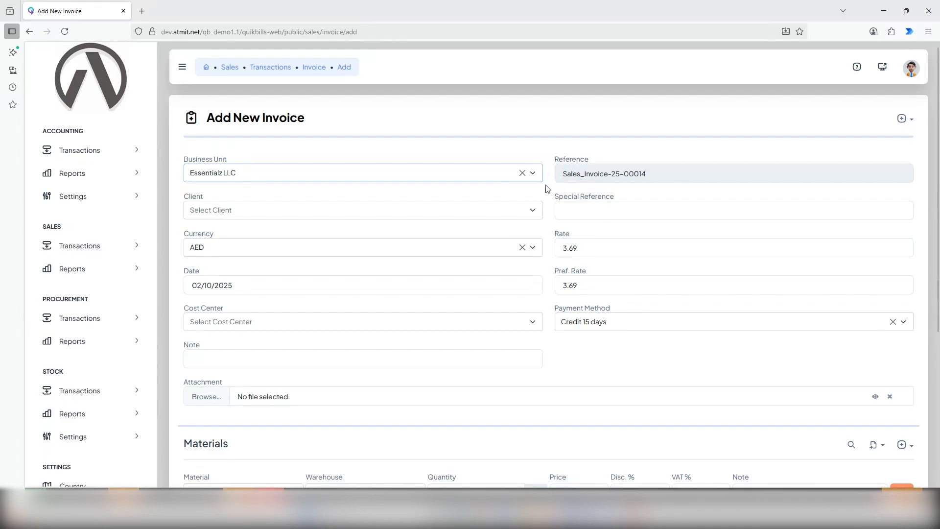
Set the invoice's client to Client 3 and enter Test as the special reference.
{"action": "left_click", "coordinate": [437, 216]}
{"action": "type", "text": "c"}
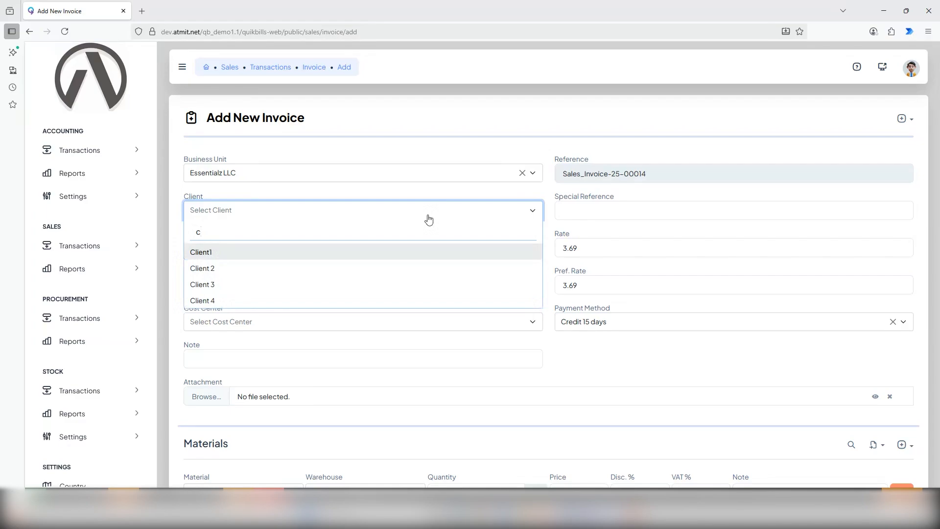
{"action": "left_click", "coordinate": [211, 284]}
{"action": "left_click", "coordinate": [592, 213]}
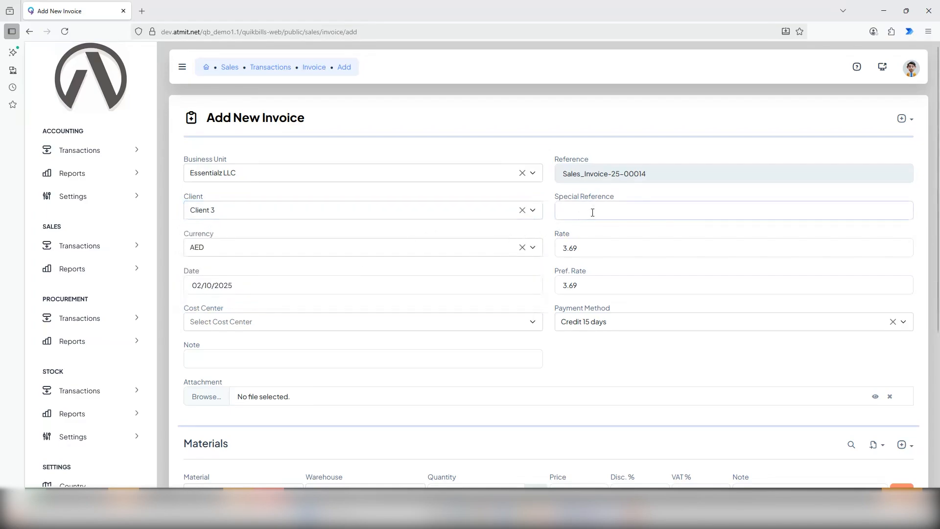
{"action": "type", "text": "Test"}
Assign the invoice to cost center Project 4 and enter Reference as its note.
{"action": "left_click", "coordinate": [333, 329]}
{"action": "type", "text": "c"}
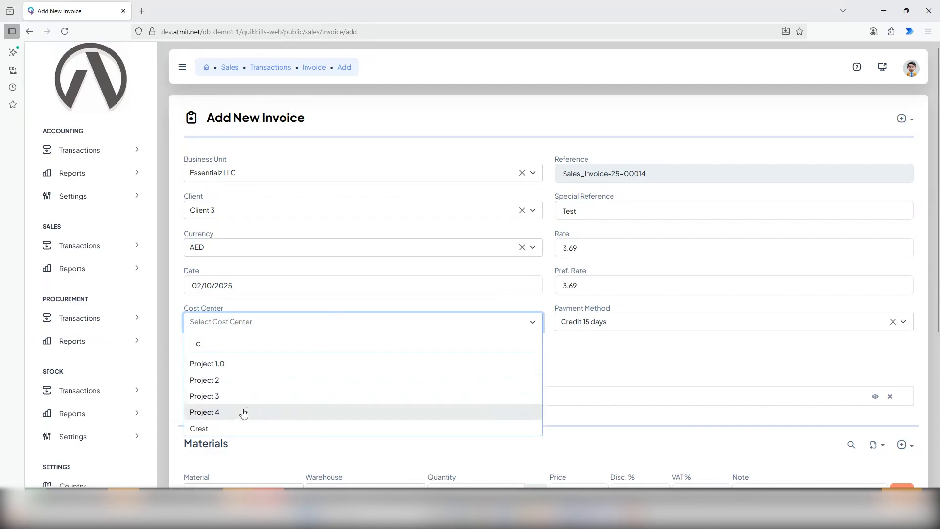
{"action": "left_click", "coordinate": [231, 412]}
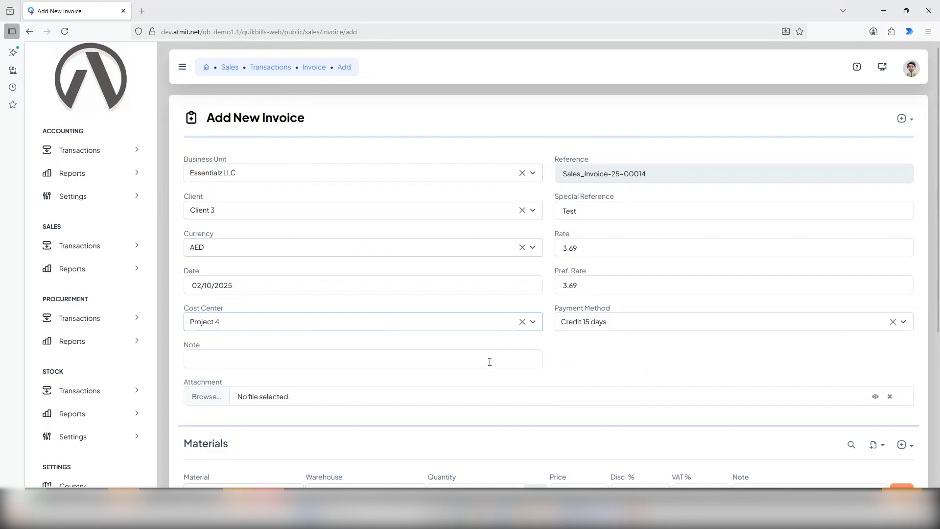
{"action": "left_click", "coordinate": [375, 359]}
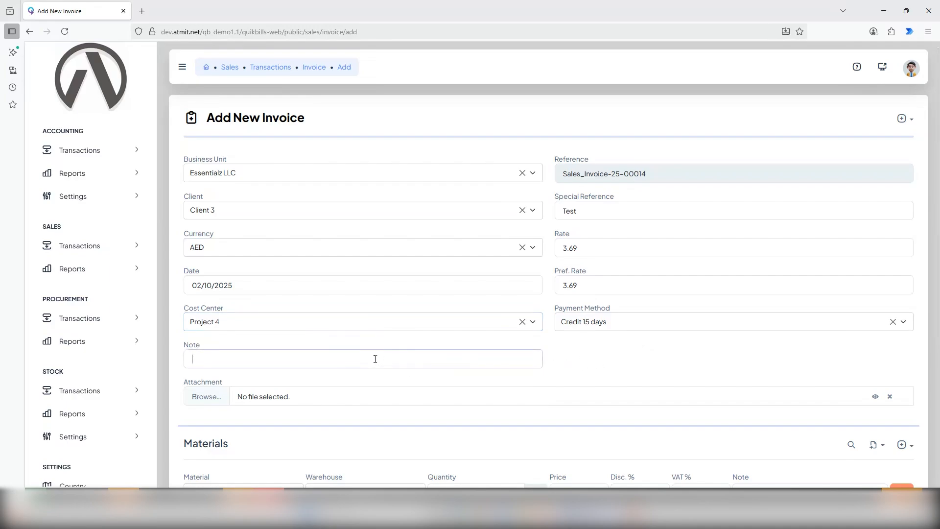
{"action": "type", "text": "Reference"}
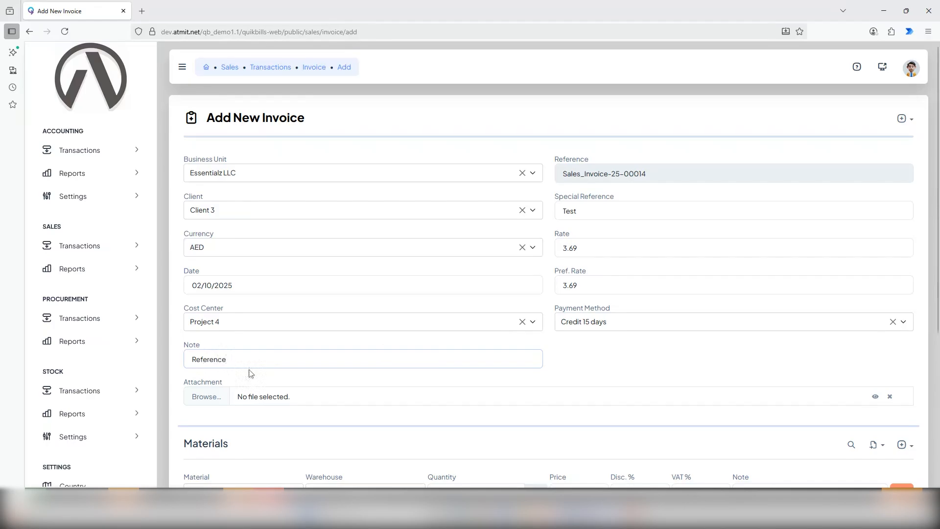
Attach the image file QB DB 02 from the Desktop folder to the invoice.
{"action": "left_click", "coordinate": [212, 399]}
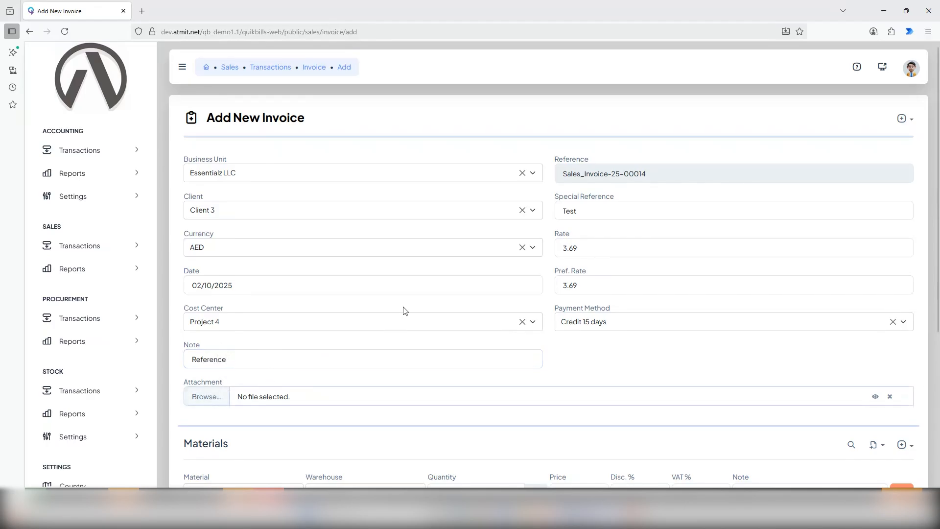
{"action": "left_click", "coordinate": [332, 82]}
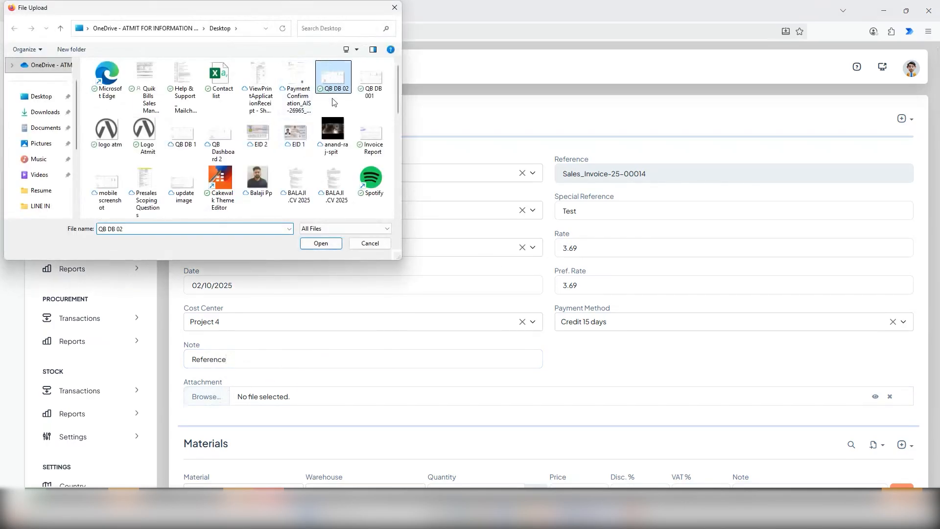
{"action": "left_click", "coordinate": [322, 244]}
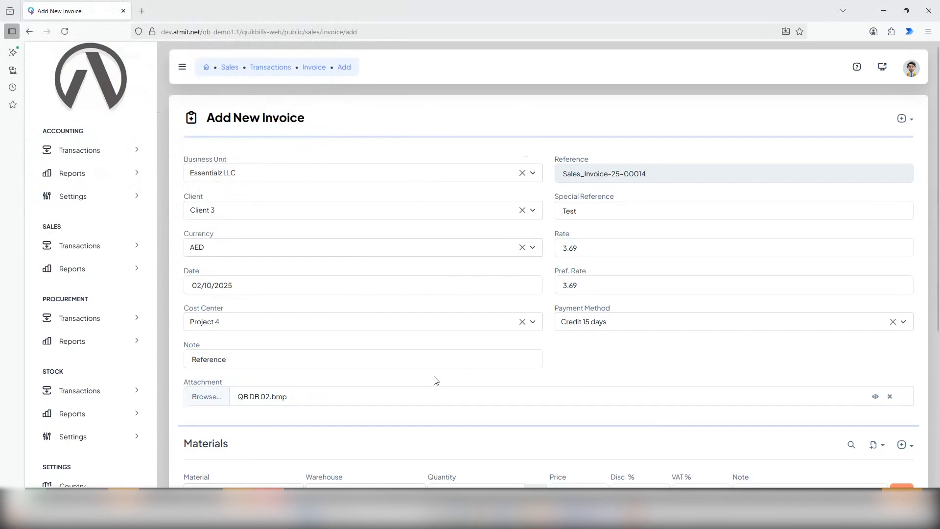
Choose Compressor as the material in the first materials row and set its quantity to 15.
{"action": "scroll", "coordinate": [436, 380], "scroll_direction": "down", "scroll_amount": 1}
{"action": "scroll", "coordinate": [514, 371], "scroll_direction": "down", "scroll_amount": 1}
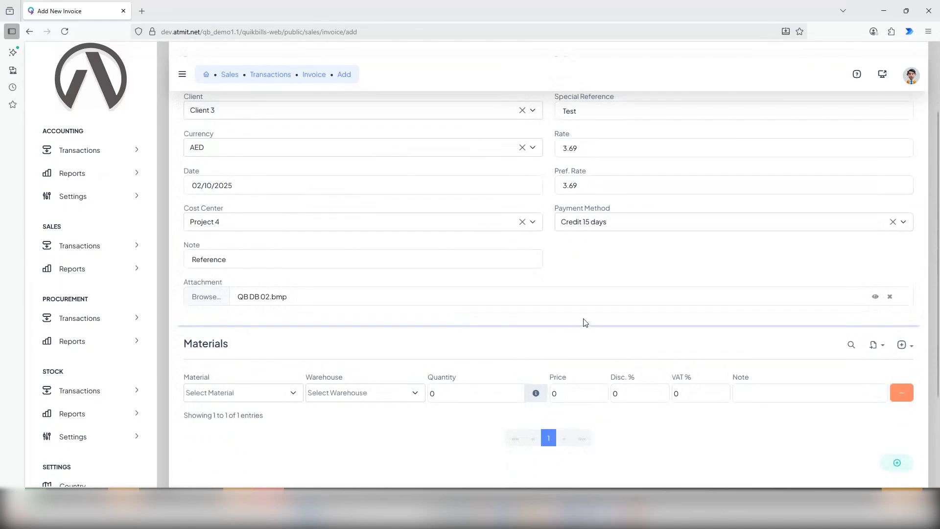
{"action": "left_click", "coordinate": [288, 397]}
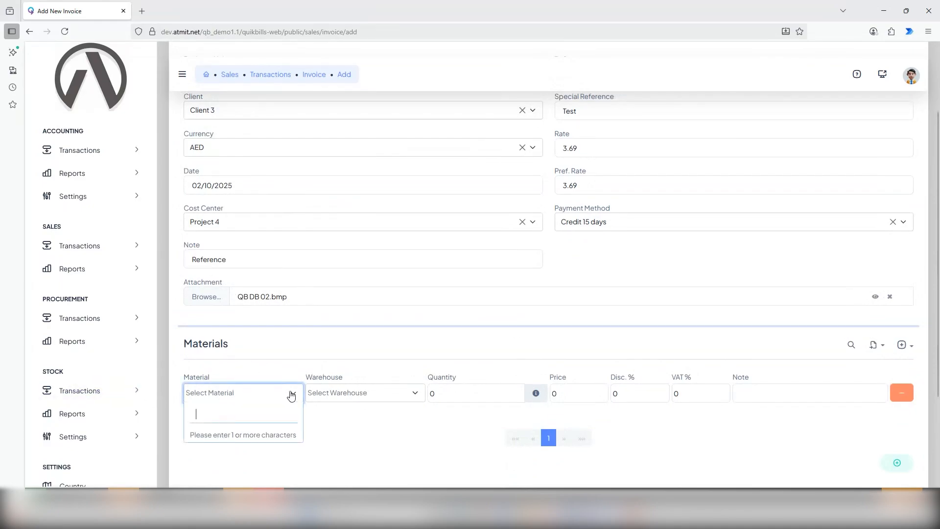
{"action": "type", "text": "c"}
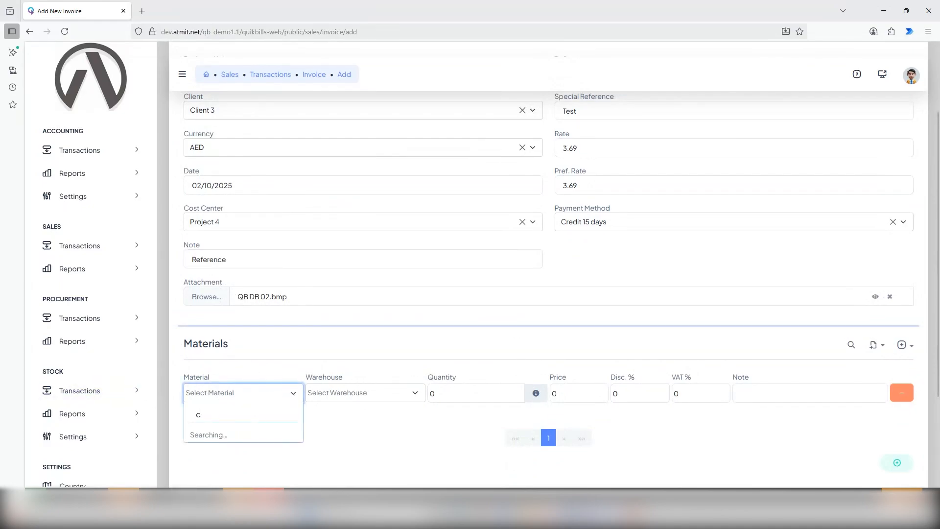
{"action": "type", "text": "o"}
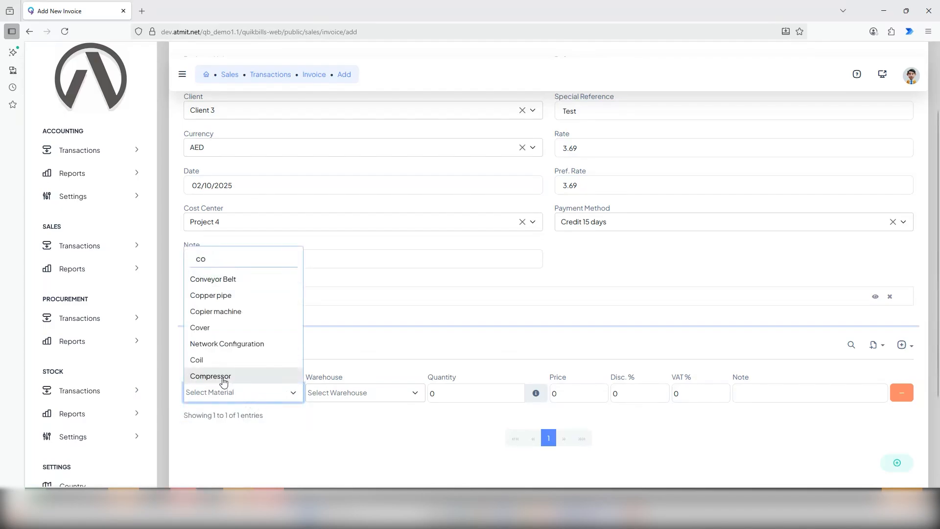
{"action": "left_click", "coordinate": [224, 379]}
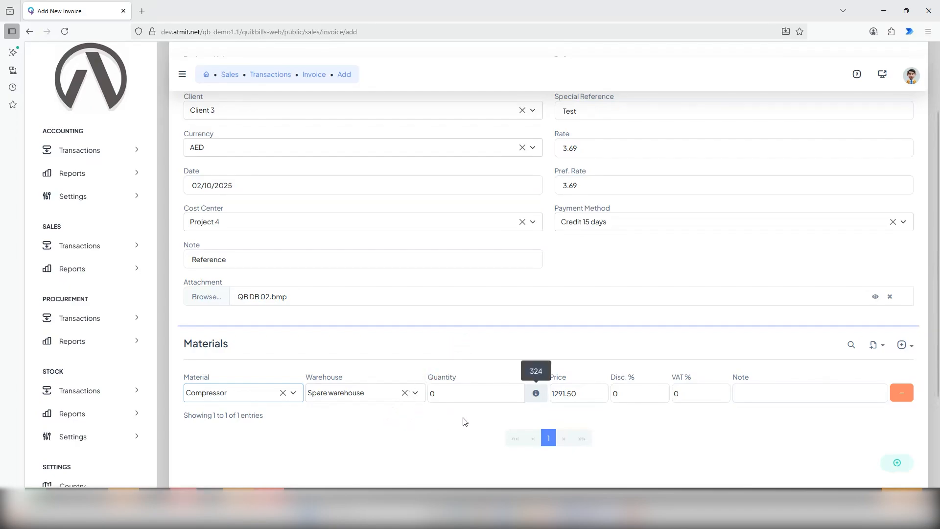
{"action": "left_click", "coordinate": [436, 400]}
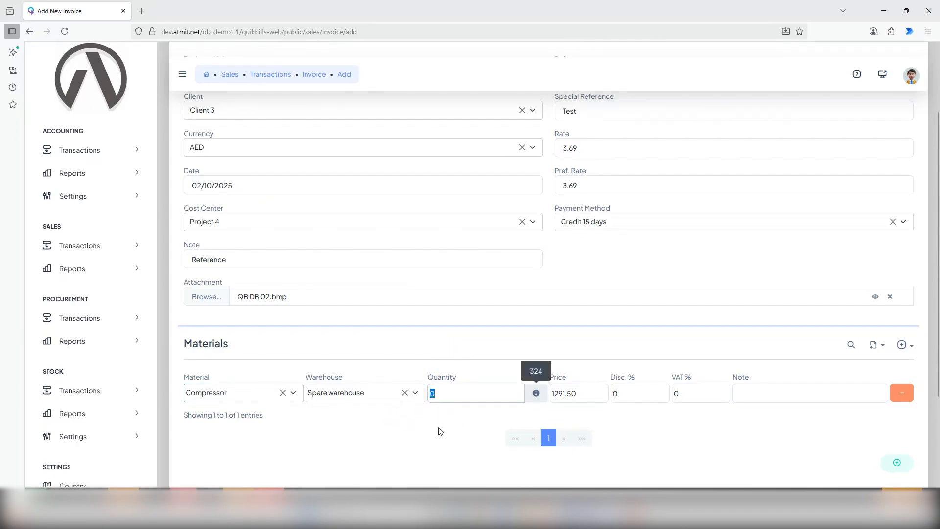
{"action": "type", "text": "15"}
Give the Compressor line a 3% discount, 5% VAT and the note Notes.
{"action": "left_click", "coordinate": [638, 396]}
{"action": "type", "text": "3"}
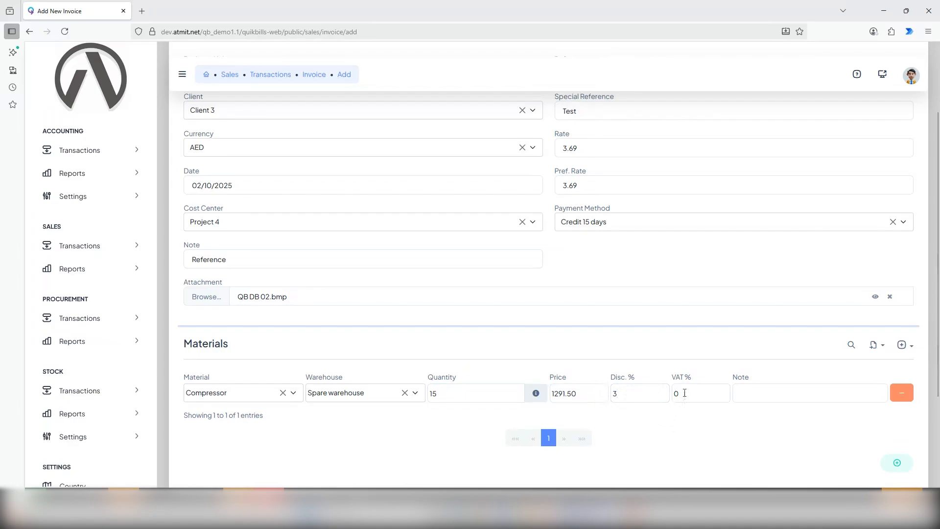
{"action": "left_click_drag", "start_coordinate": [682, 393], "coordinate": [669, 394]}
{"action": "type", "text": "5"}
{"action": "left_click", "coordinate": [752, 390]}
{"action": "type", "text": "Notes"}
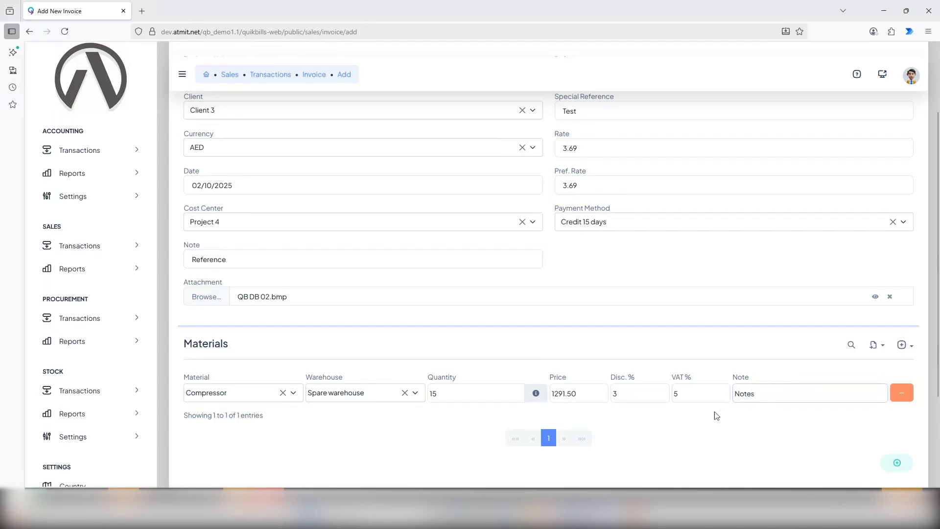
{"action": "left_click", "coordinate": [718, 452]}
Add a second, blank materials row to the invoice and remove it again.
{"action": "scroll", "coordinate": [740, 440], "scroll_direction": "down", "scroll_amount": 1}
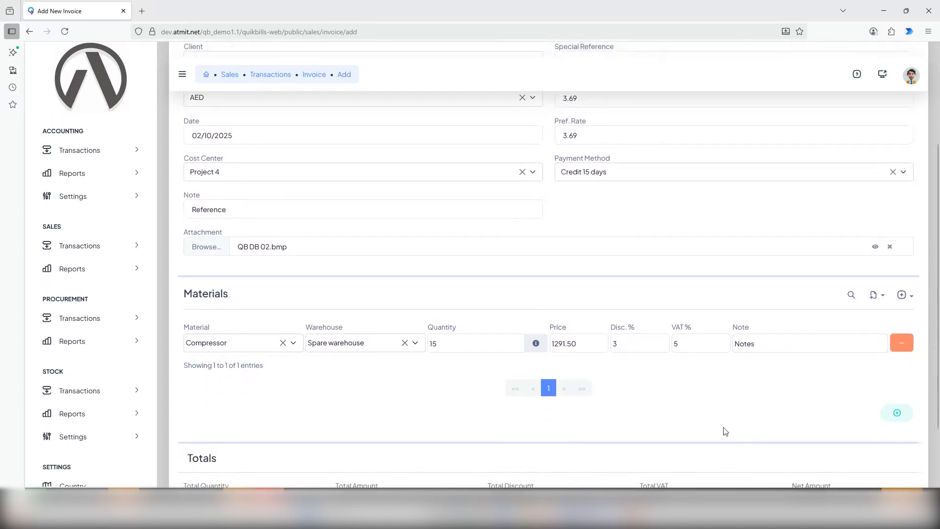
{"action": "scroll", "coordinate": [736, 431], "scroll_direction": "down", "scroll_amount": 2}
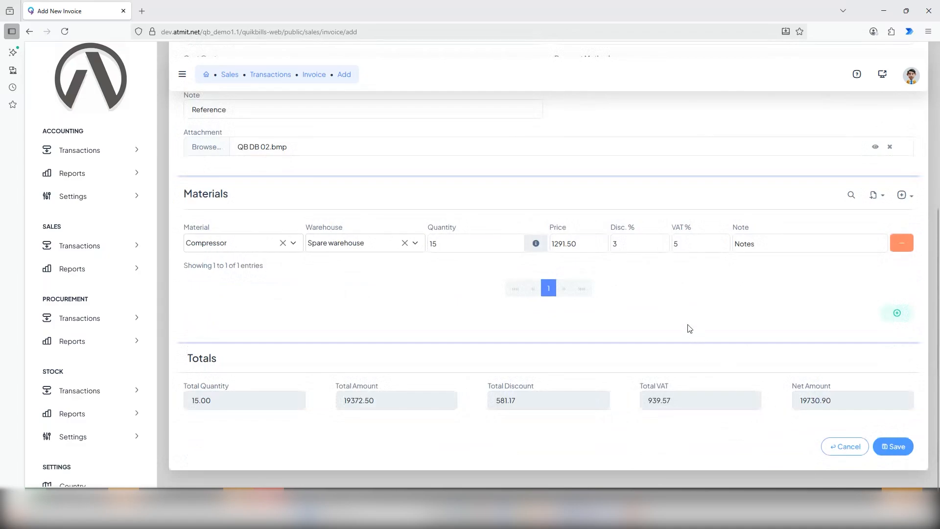
{"action": "left_click", "coordinate": [897, 313]}
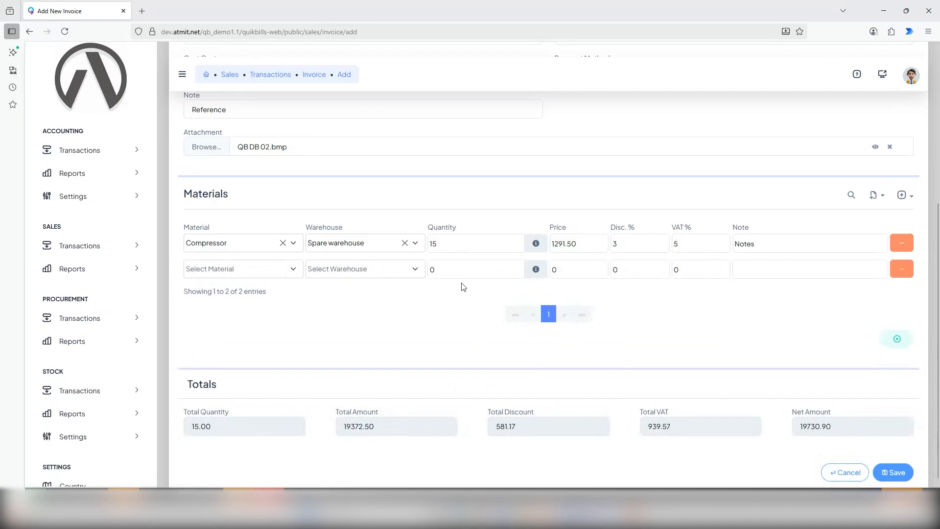
{"action": "left_click", "coordinate": [904, 271]}
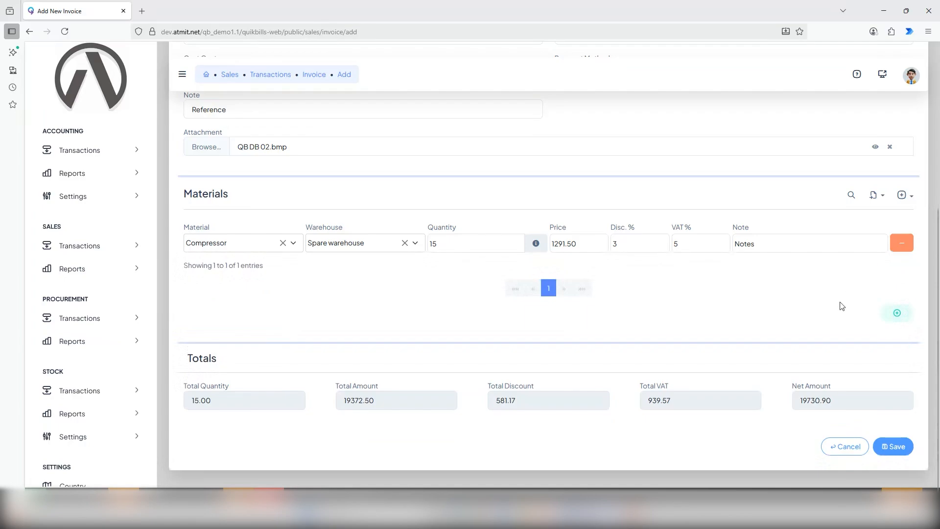
{"action": "left_click", "coordinate": [911, 196]}
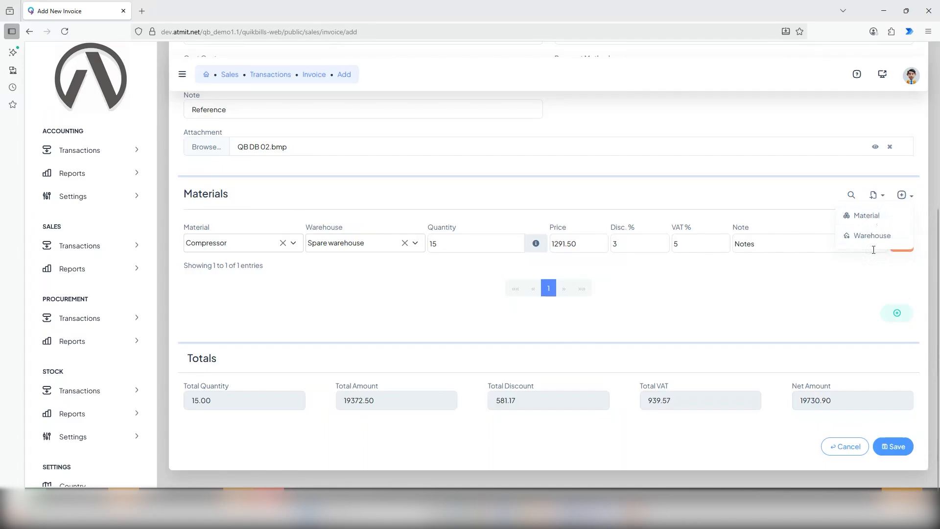
{"action": "left_click", "coordinate": [867, 275]}
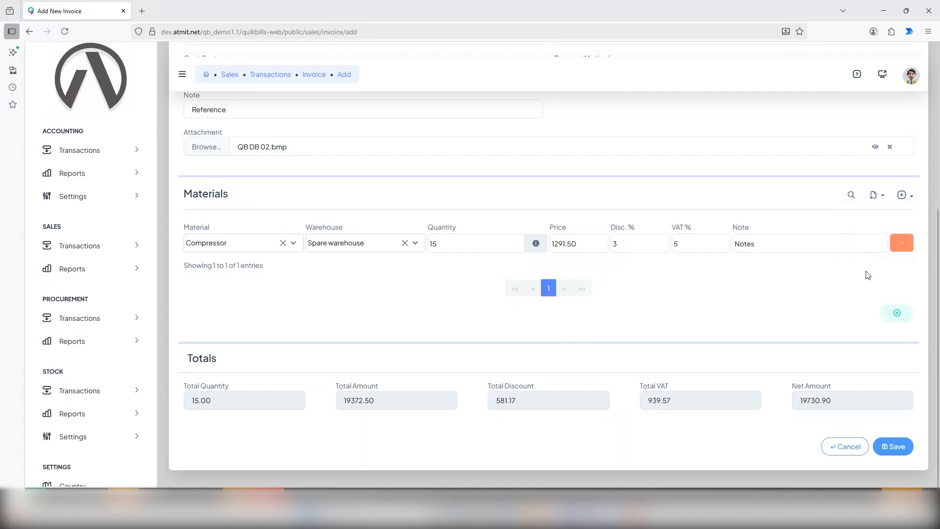
{"action": "left_click", "coordinate": [881, 197]}
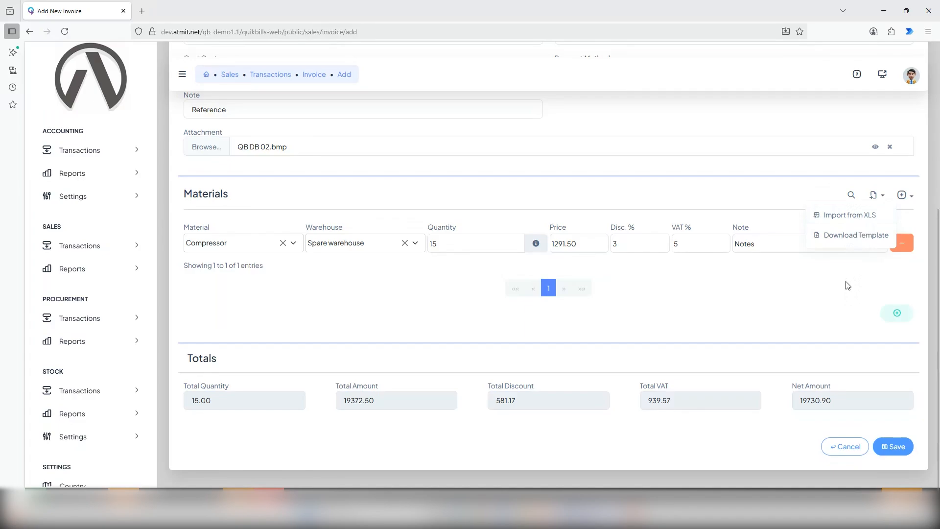
{"action": "left_click", "coordinate": [848, 285]}
Save the new sales invoice.
{"action": "scroll", "coordinate": [848, 285], "scroll_direction": "down", "scroll_amount": 1}
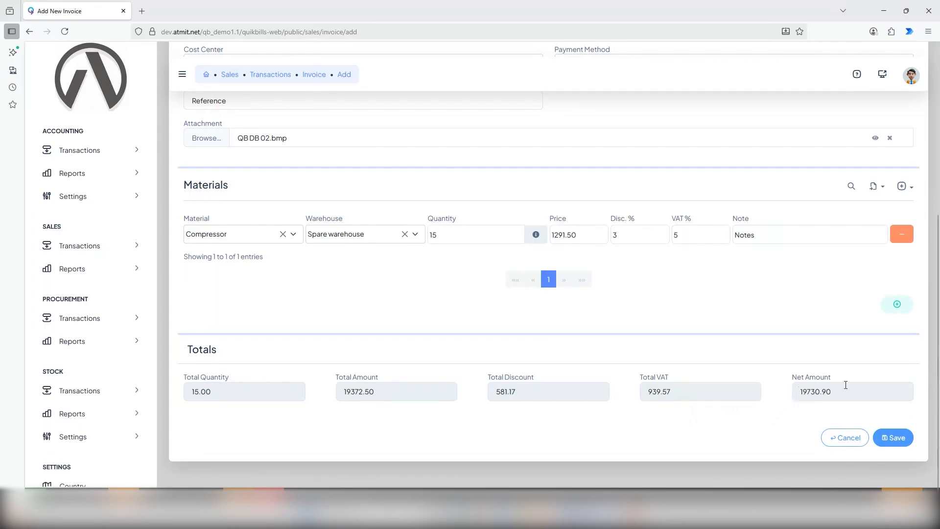
{"action": "left_click", "coordinate": [896, 437]}
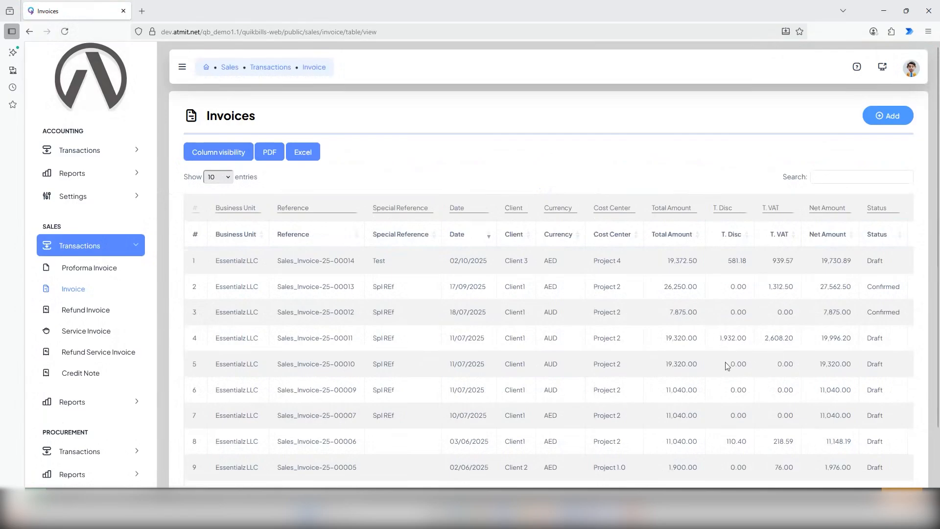
Check the newly saved invoice's status in the invoice list, and open it for viewing to review its header, materials and totals.
{"action": "scroll", "coordinate": [399, 466], "scroll_direction": "down", "scroll_amount": 1}
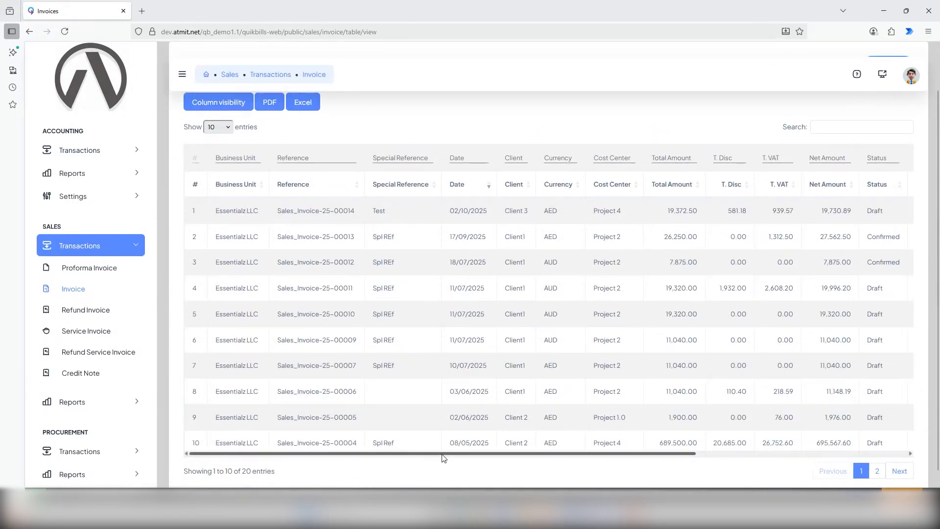
{"action": "left_click_drag", "start_coordinate": [445, 456], "coordinate": [649, 470]}
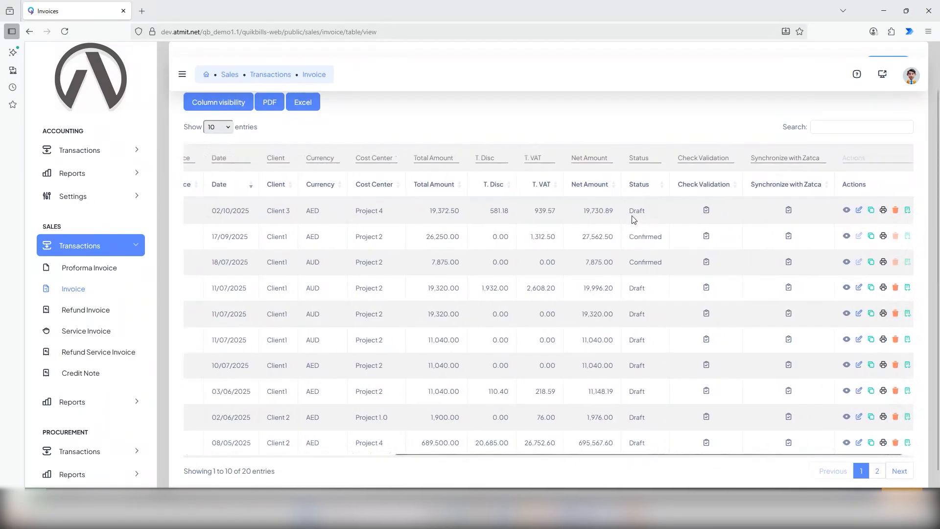
{"action": "left_click_drag", "start_coordinate": [629, 212], "coordinate": [643, 215]}
{"action": "left_click", "coordinate": [650, 219]}
{"action": "mouse_move", "coordinate": [697, 459]}
{"action": "left_click_drag", "start_coordinate": [696, 455], "coordinate": [724, 456]}
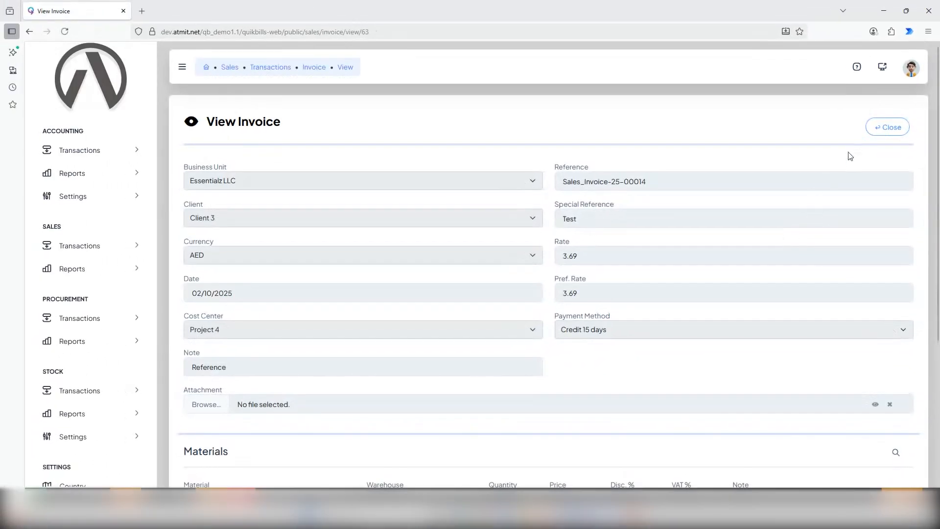
{"action": "scroll", "coordinate": [791, 251], "scroll_direction": "down", "scroll_amount": 5}
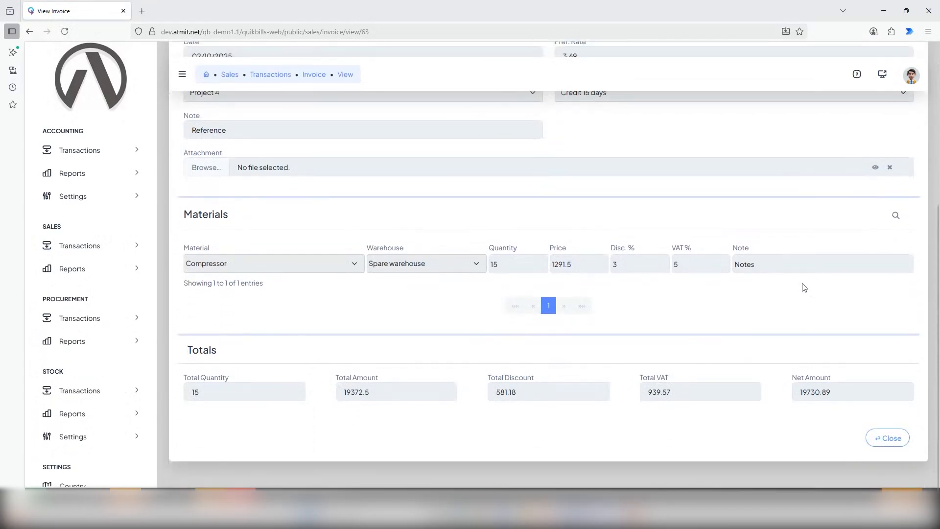
{"action": "scroll", "coordinate": [791, 260], "scroll_direction": "up", "scroll_amount": 5}
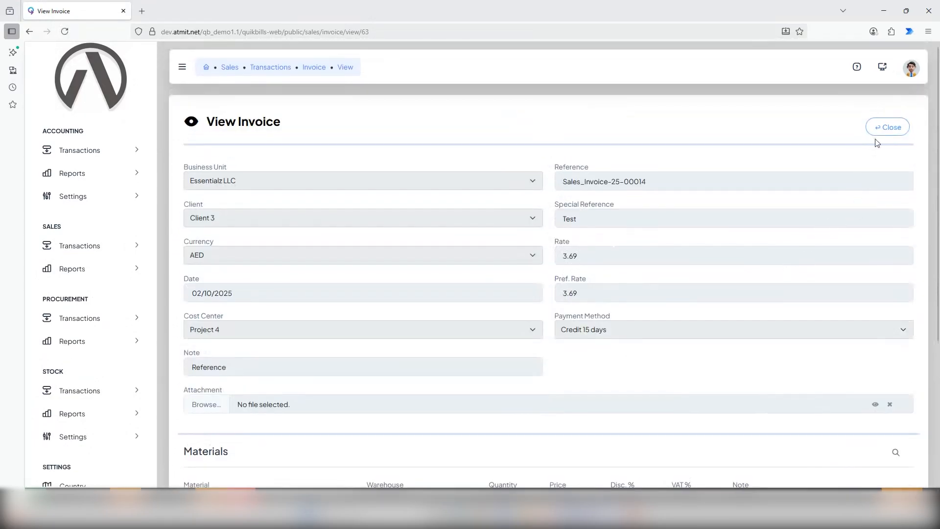
Close the invoice view and open the Client 3 draft invoice for editing from the invoice list.
{"action": "left_click", "coordinate": [886, 128]}
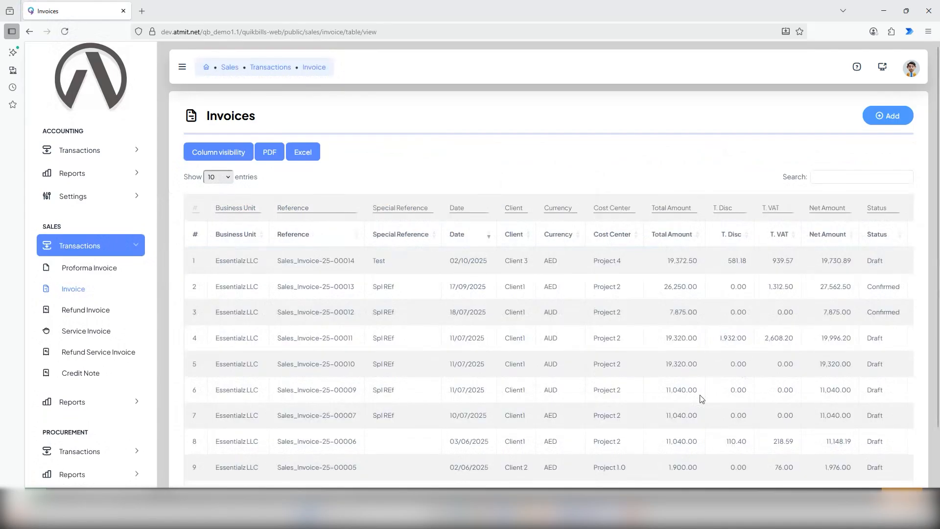
{"action": "scroll", "coordinate": [700, 399], "scroll_direction": "down", "scroll_amount": 2}
{"action": "left_click_drag", "start_coordinate": [698, 423], "coordinate": [783, 420]}
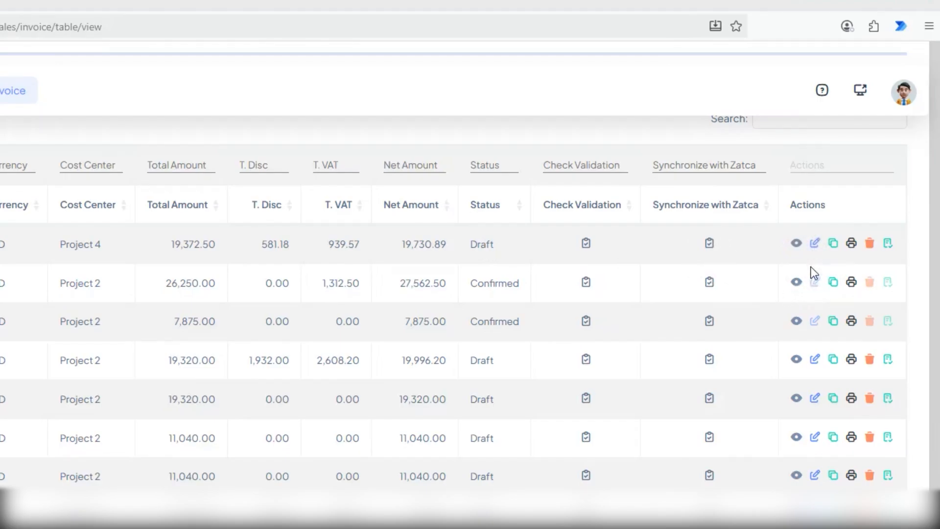
{"action": "left_click", "coordinate": [816, 248]}
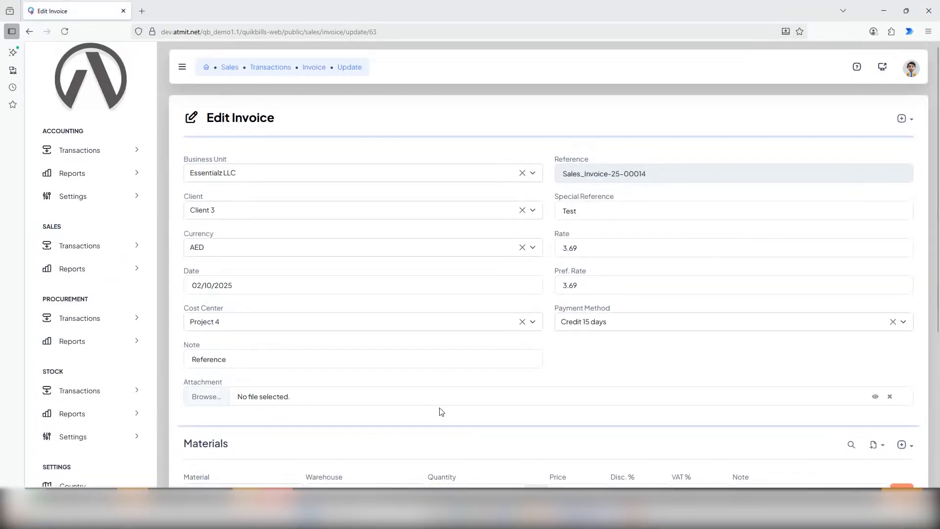
Set the Compressor line's quantity to 18 and save the edited invoice.
{"action": "scroll", "coordinate": [439, 385], "scroll_direction": "down", "scroll_amount": 3}
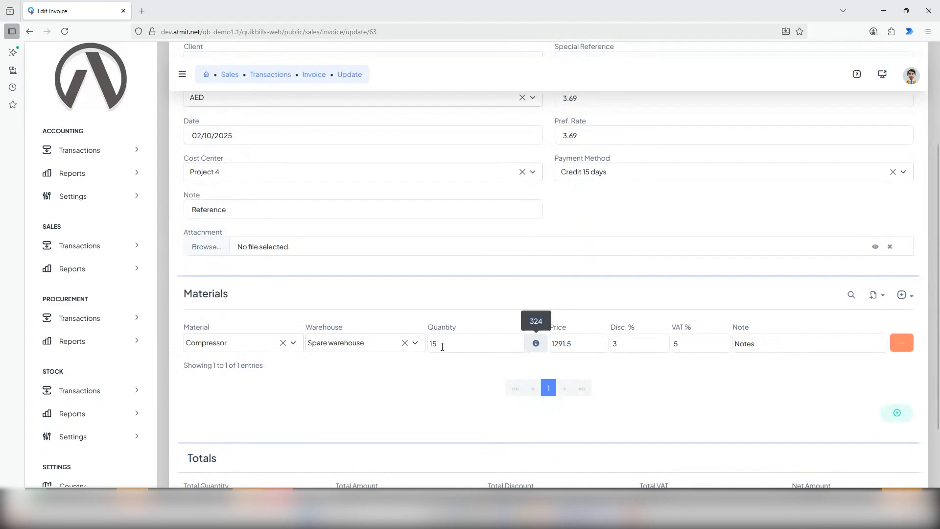
{"action": "left_click_drag", "start_coordinate": [442, 347], "coordinate": [416, 343]}
{"action": "type", "text": "18"}
{"action": "scroll", "coordinate": [742, 394], "scroll_direction": "down", "scroll_amount": 2}
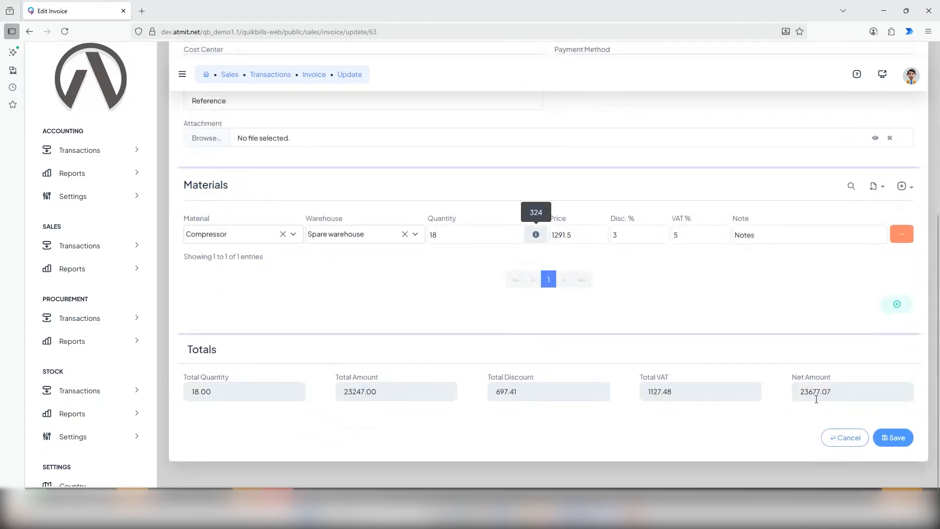
{"action": "left_click", "coordinate": [909, 436]}
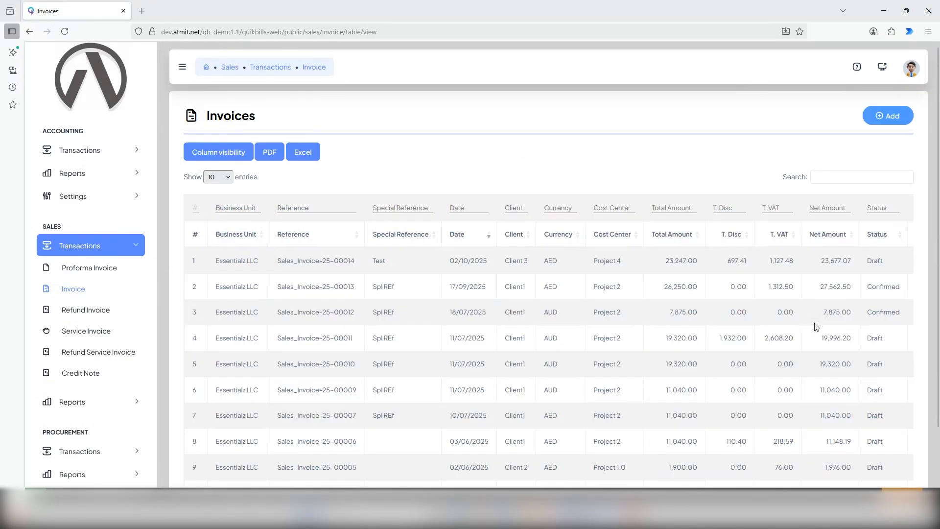
Duplicate the Client 3 invoice from the invoice list and set the copy's client to Client 2.
{"action": "scroll", "coordinate": [768, 391], "scroll_direction": "down", "scroll_amount": 1}
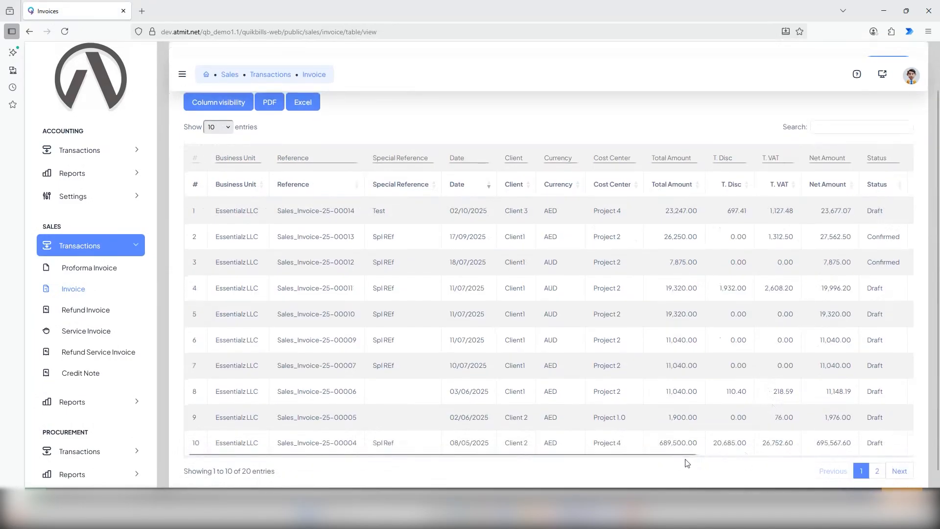
{"action": "left_click_drag", "start_coordinate": [688, 454], "coordinate": [896, 457]}
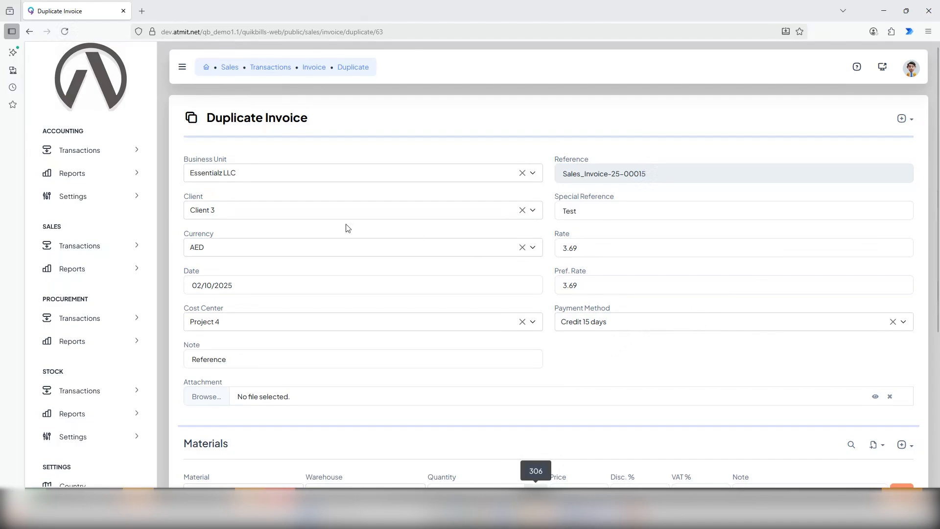
{"action": "left_click", "coordinate": [307, 212]}
{"action": "type", "text": "c"}
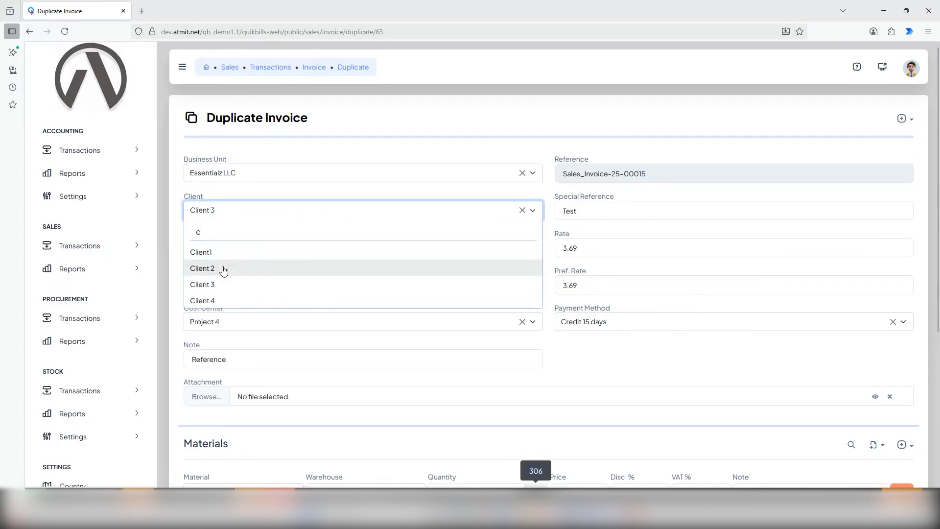
{"action": "left_click", "coordinate": [223, 269]}
Set the duplicate invoice's cost center to Project 2.
{"action": "scroll", "coordinate": [615, 279], "scroll_direction": "down", "scroll_amount": 1}
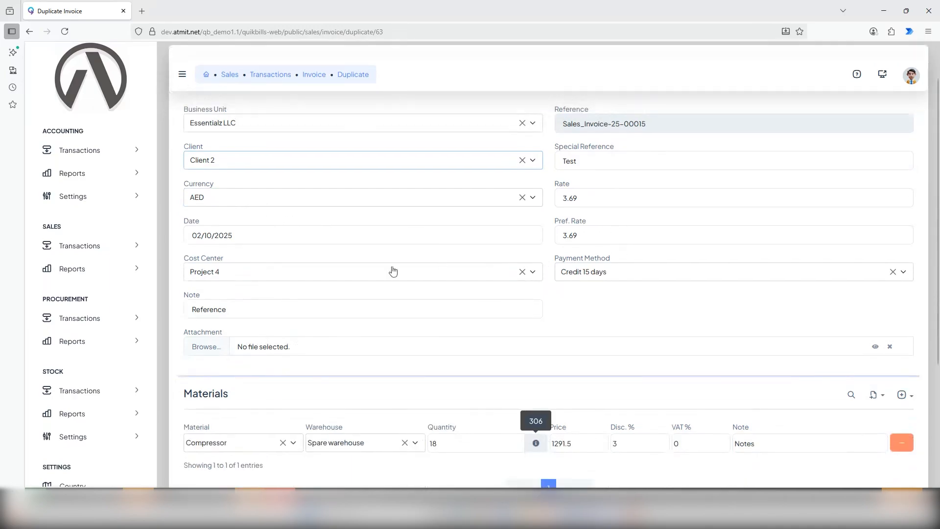
{"action": "left_click", "coordinate": [287, 278]}
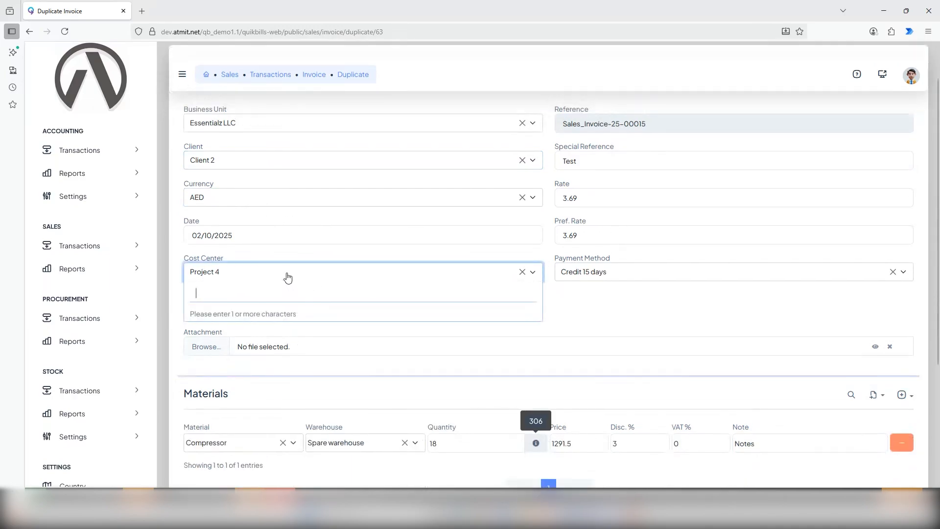
{"action": "type", "text": "p"}
{"action": "left_click", "coordinate": [225, 329]}
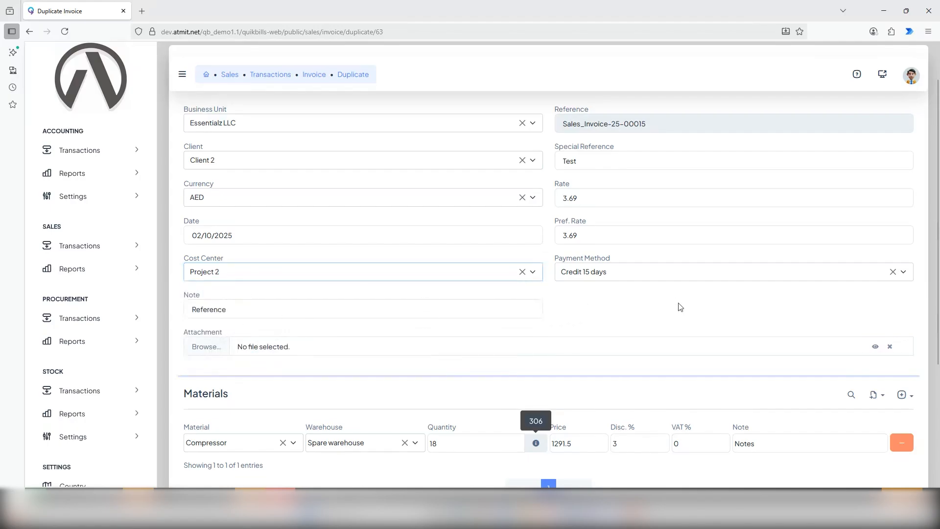
Set the duplicate's Compressor line to quantity 3 and 4% VAT, and save the invoice.
{"action": "scroll", "coordinate": [701, 304], "scroll_direction": "down", "scroll_amount": 4}
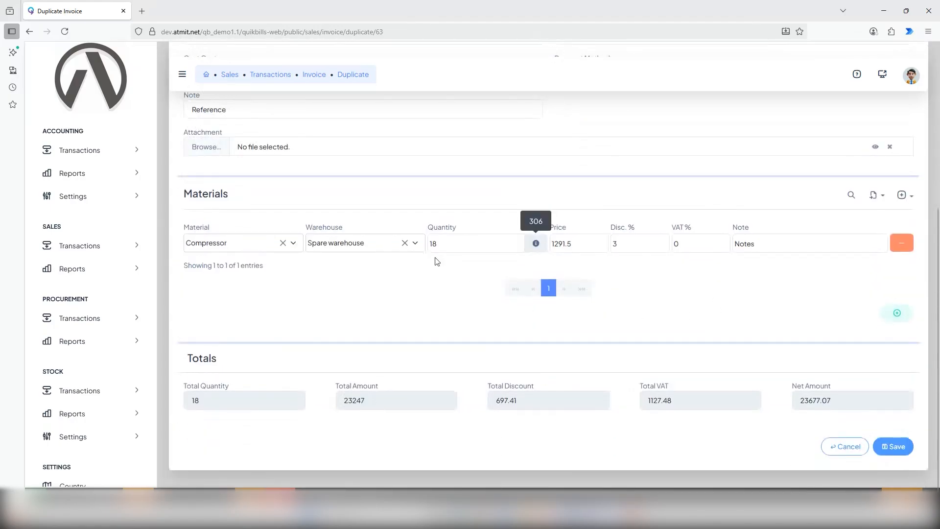
{"action": "double_click", "coordinate": [434, 244]}
{"action": "type", "text": "3"}
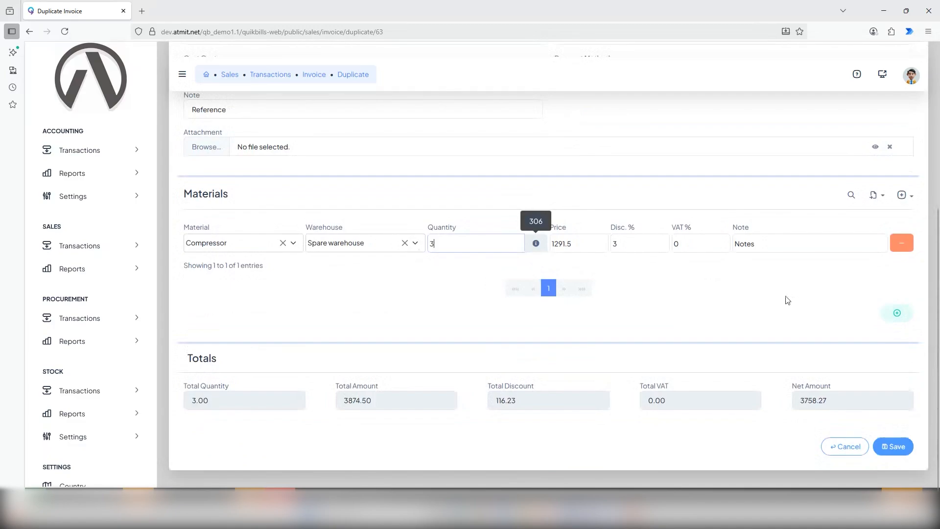
{"action": "double_click", "coordinate": [686, 243]}
{"action": "type", "text": "4"}
{"action": "left_click", "coordinate": [896, 446]}
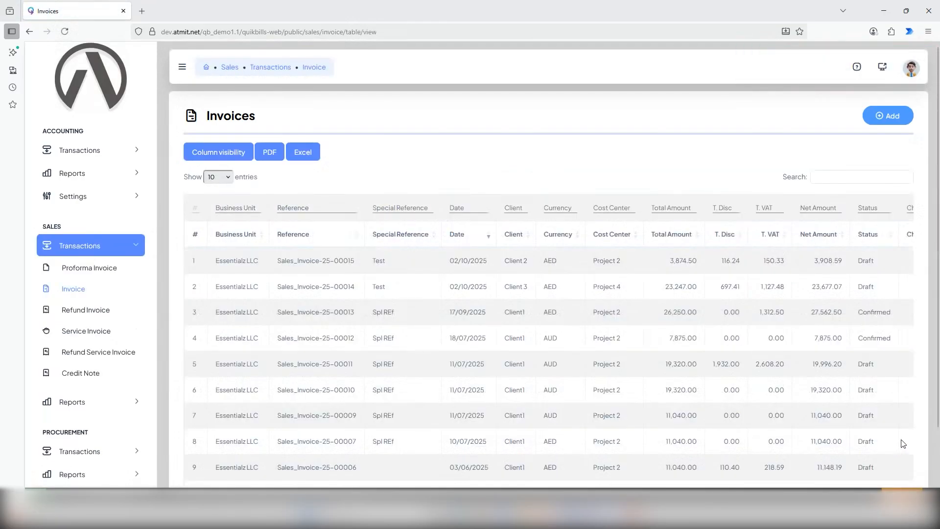
{"action": "scroll", "coordinate": [748, 487], "scroll_direction": "down", "scroll_amount": 2}
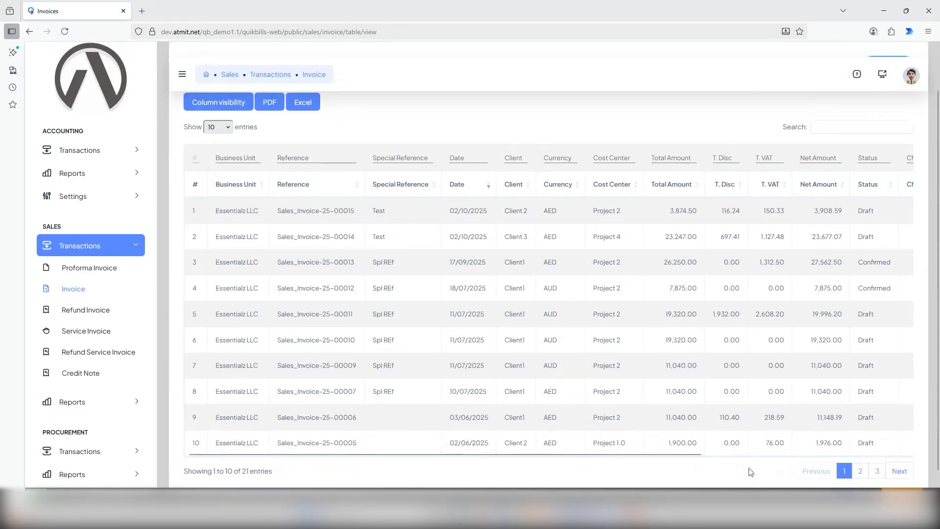
{"action": "left_click_drag", "start_coordinate": [699, 455], "coordinate": [904, 461]}
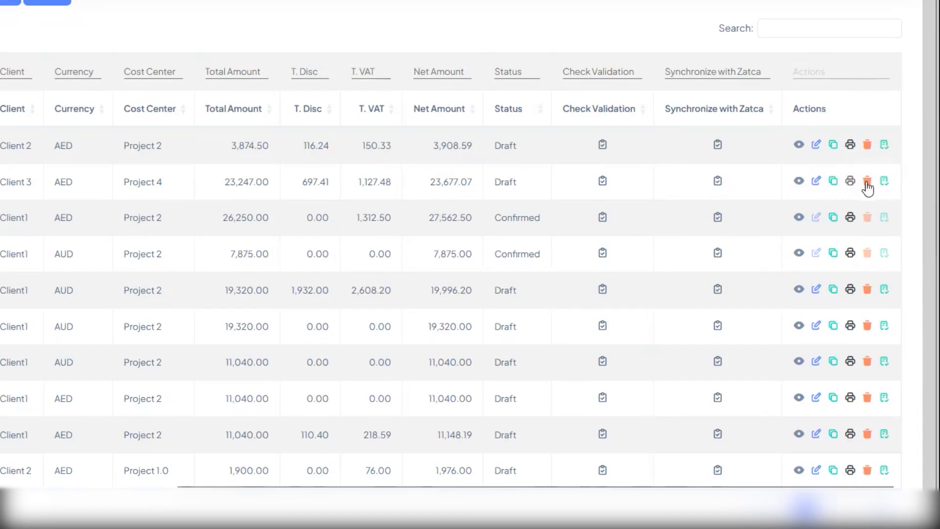
{"action": "left_click", "coordinate": [870, 183]}
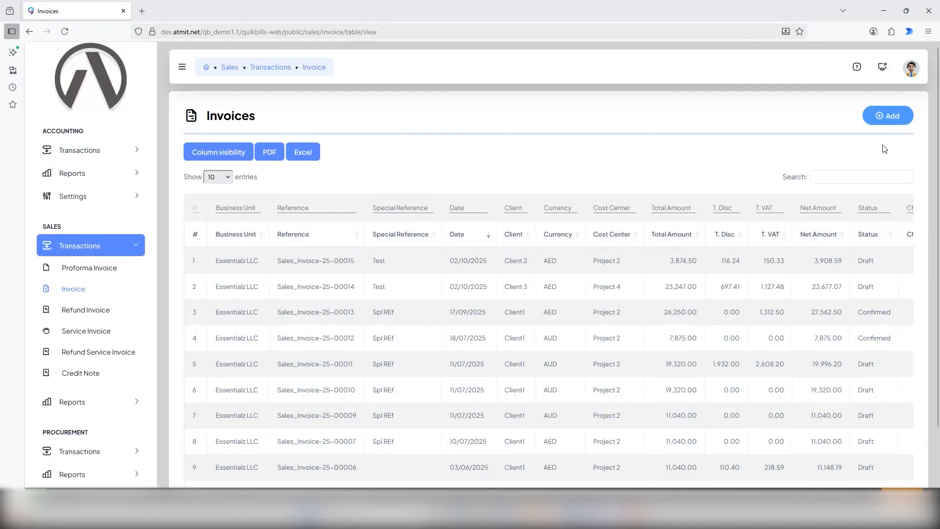
Confirm the Client 3 draft invoice from the invoice list and check its status.
{"action": "scroll", "coordinate": [753, 474], "scroll_direction": "down", "scroll_amount": 2}
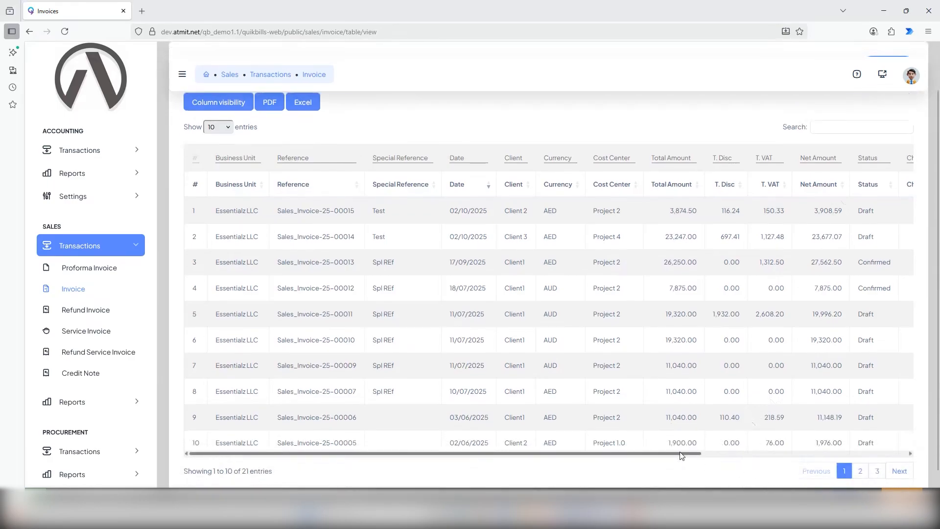
{"action": "left_click_drag", "start_coordinate": [682, 456], "coordinate": [904, 453]}
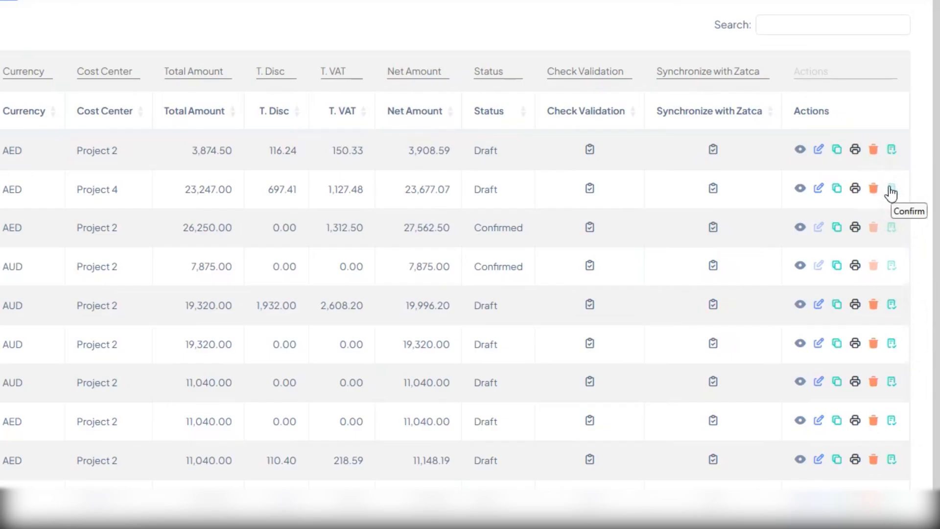
{"action": "left_click", "coordinate": [890, 190]}
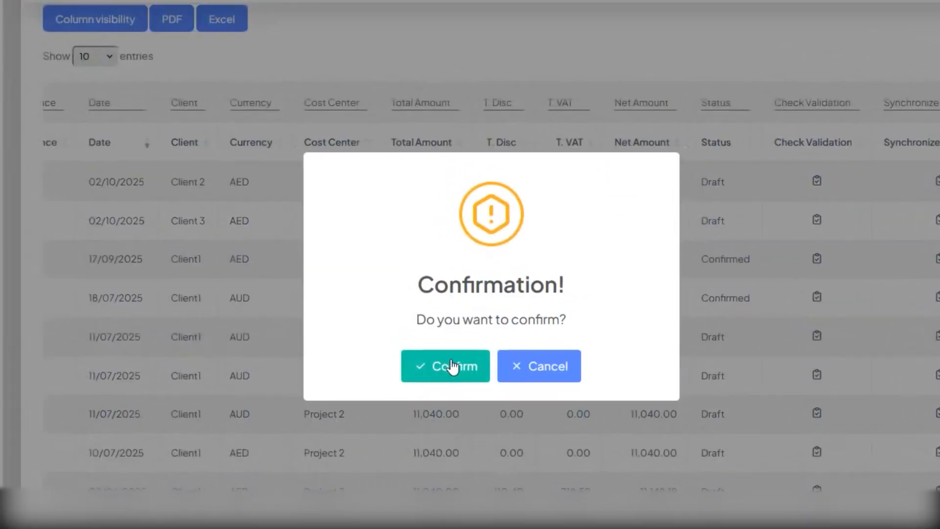
{"action": "left_click", "coordinate": [453, 366]}
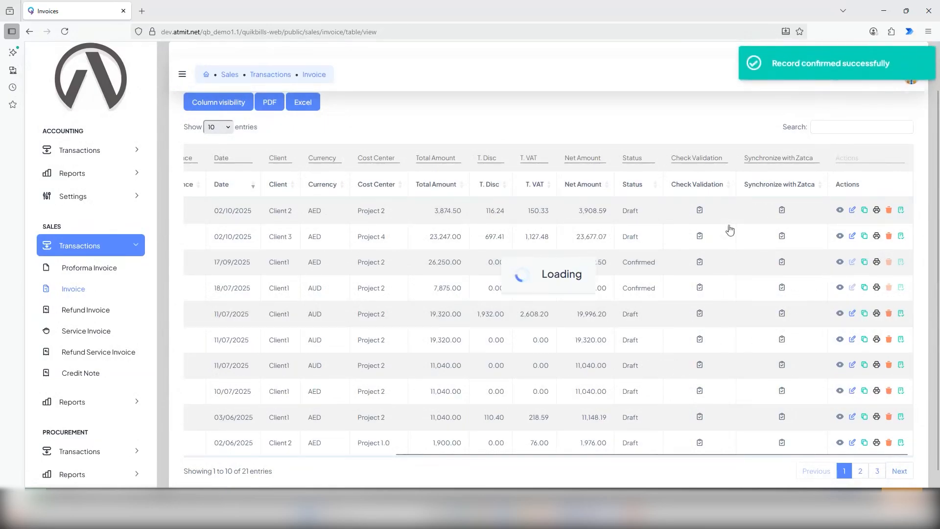
{"action": "left_click_drag", "start_coordinate": [623, 236], "coordinate": [657, 240]}
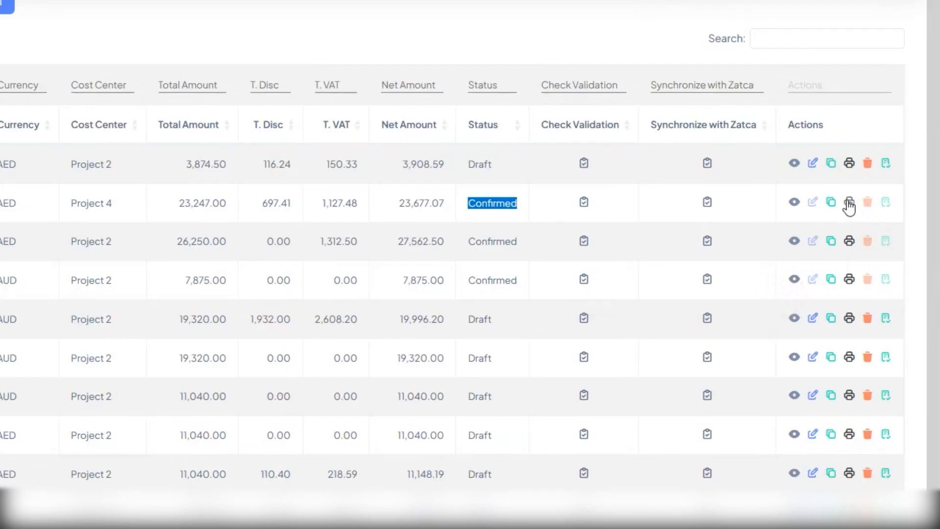
Preview the confirmed Client 3 invoice for printing, cancel the print and close the print page.
{"action": "left_click", "coordinate": [849, 204]}
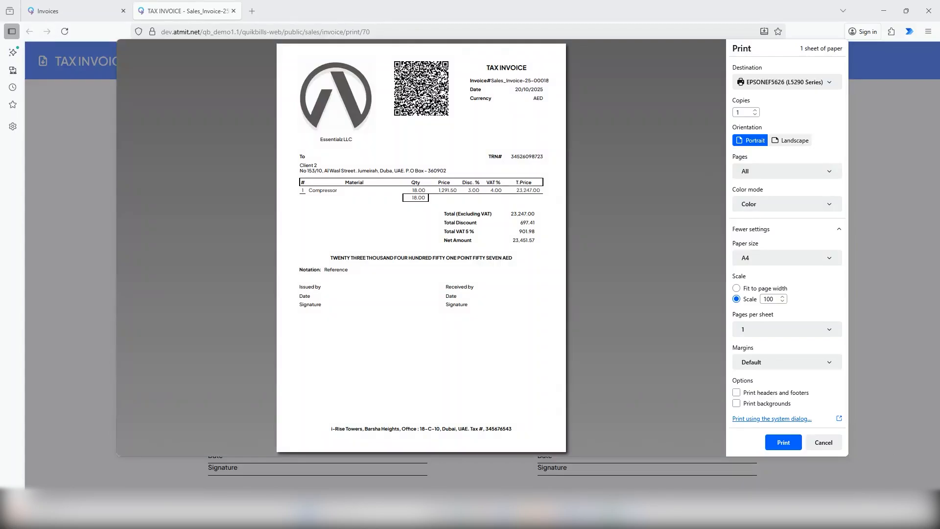
{"action": "left_click", "coordinate": [824, 441]}
{"action": "left_click", "coordinate": [90, 18]}
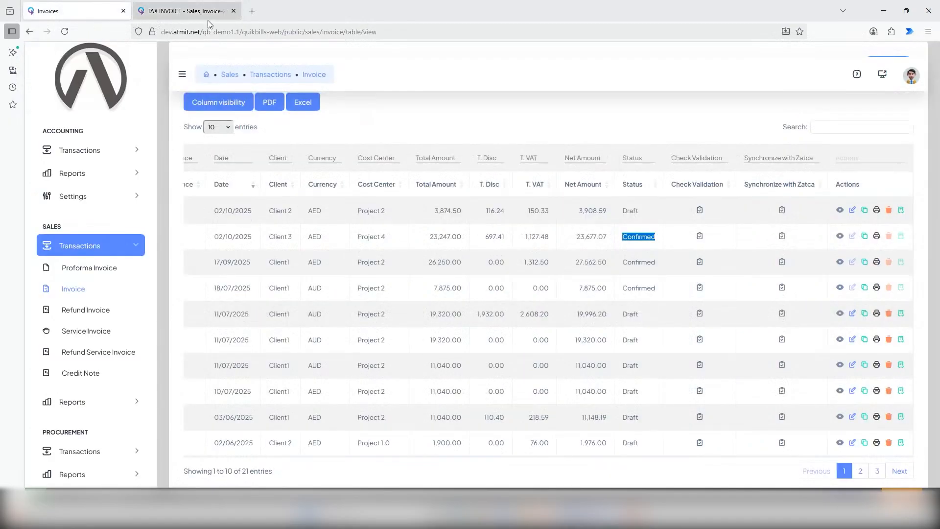
{"action": "left_click", "coordinate": [233, 11]}
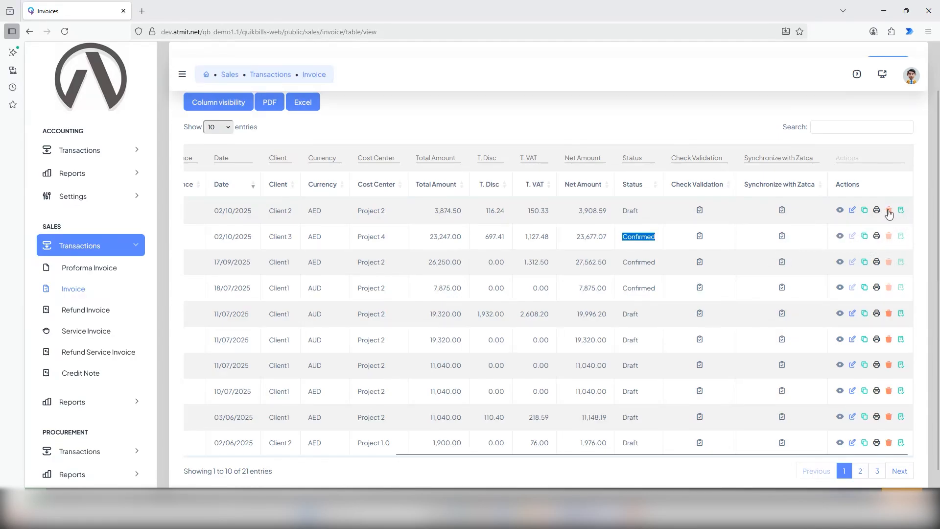
Delete the draft Client 2 invoice from the invoice list.
{"action": "left_click", "coordinate": [629, 214]}
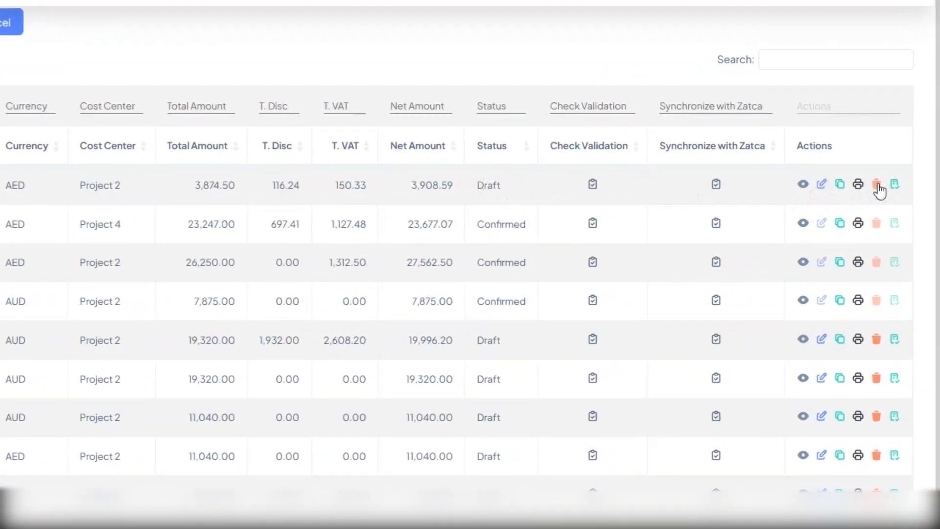
{"action": "left_click", "coordinate": [877, 186]}
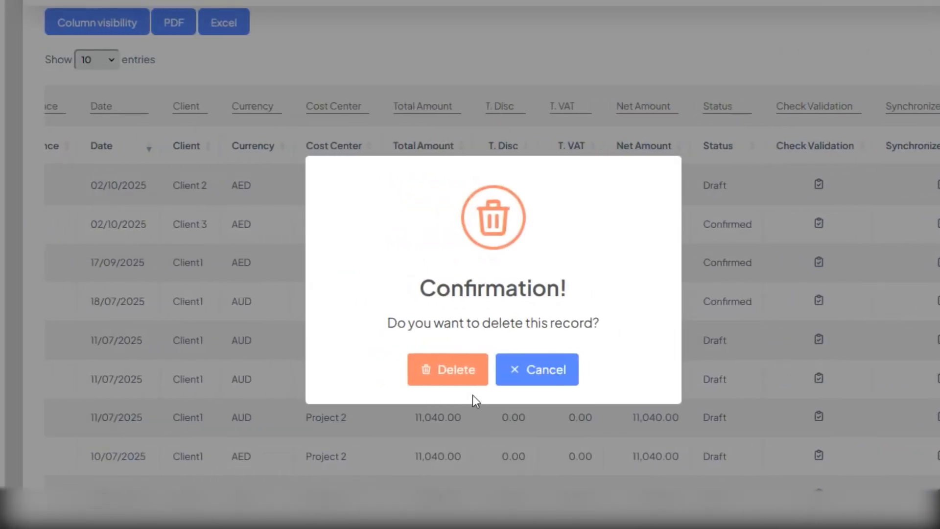
{"action": "left_click", "coordinate": [451, 368]}
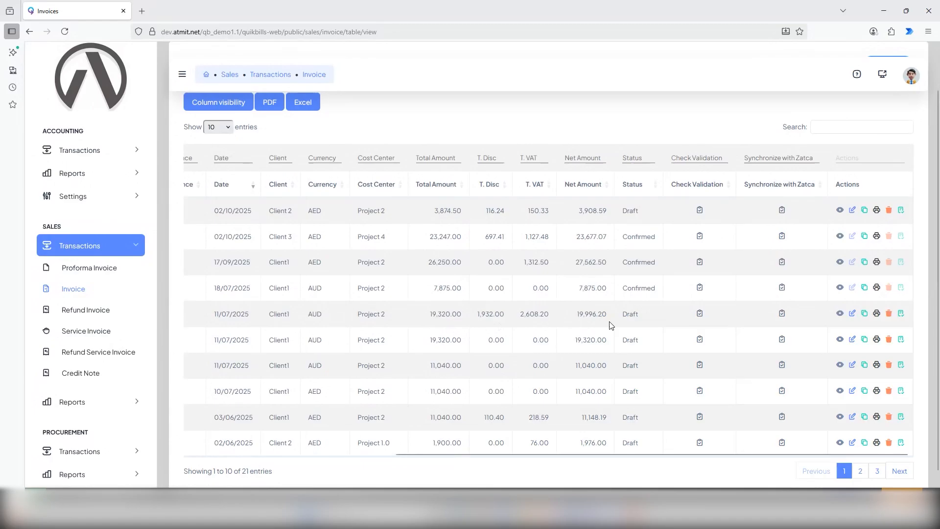